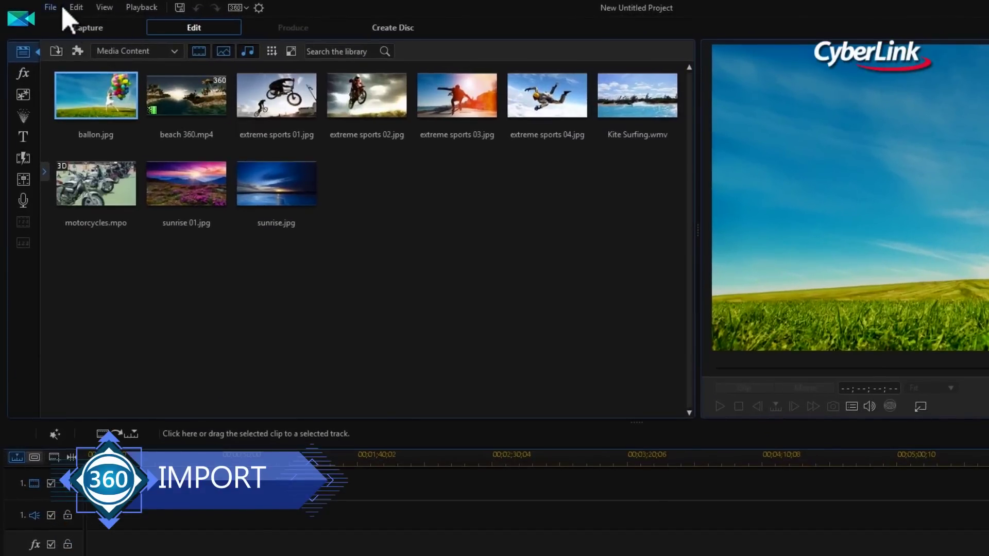
Import the Big Ben, Covent garden 1 and 2, and EuroCup MP4 clips into the library
{"action": "left_click", "coordinate": [52, 7]}
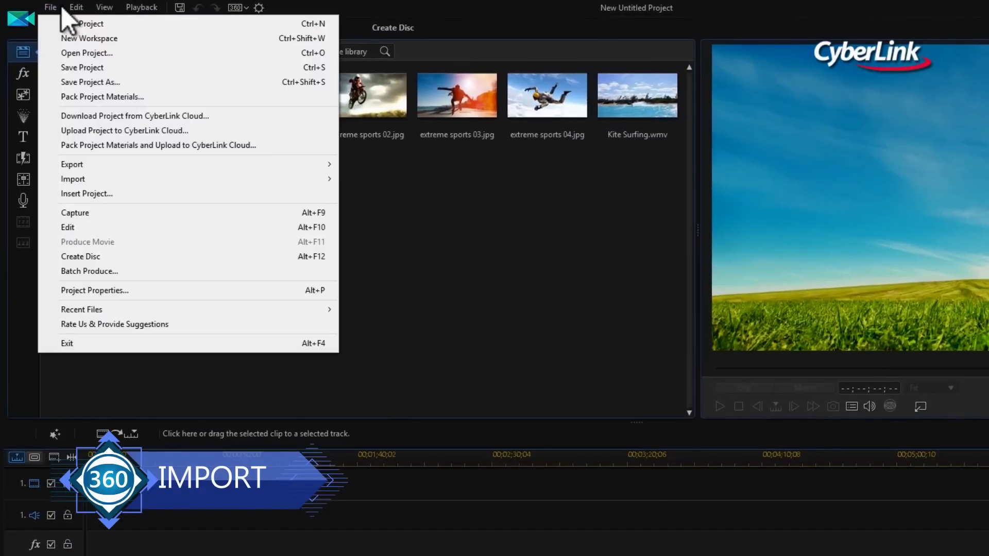
{"action": "mouse_move", "coordinate": [236, 181]}
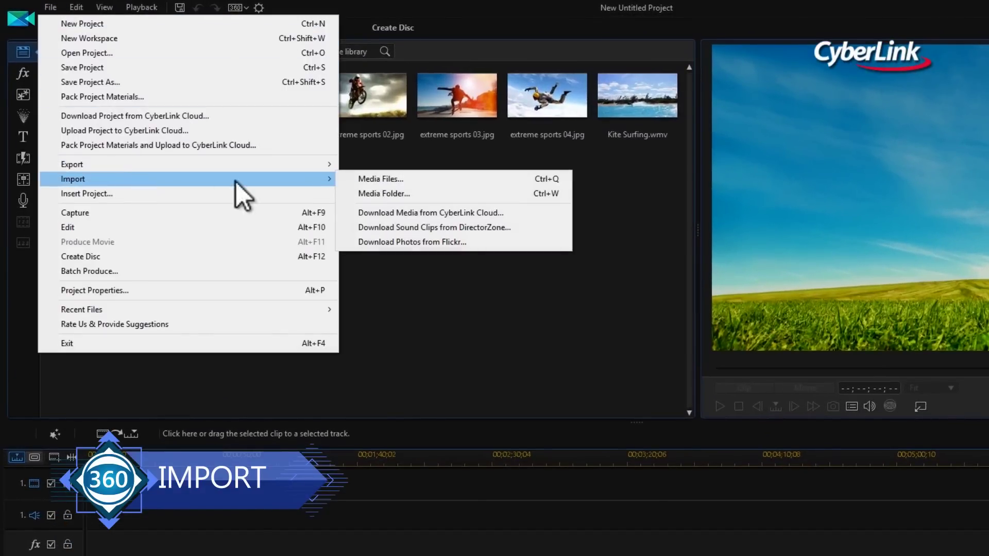
{"action": "left_click", "coordinate": [433, 178]}
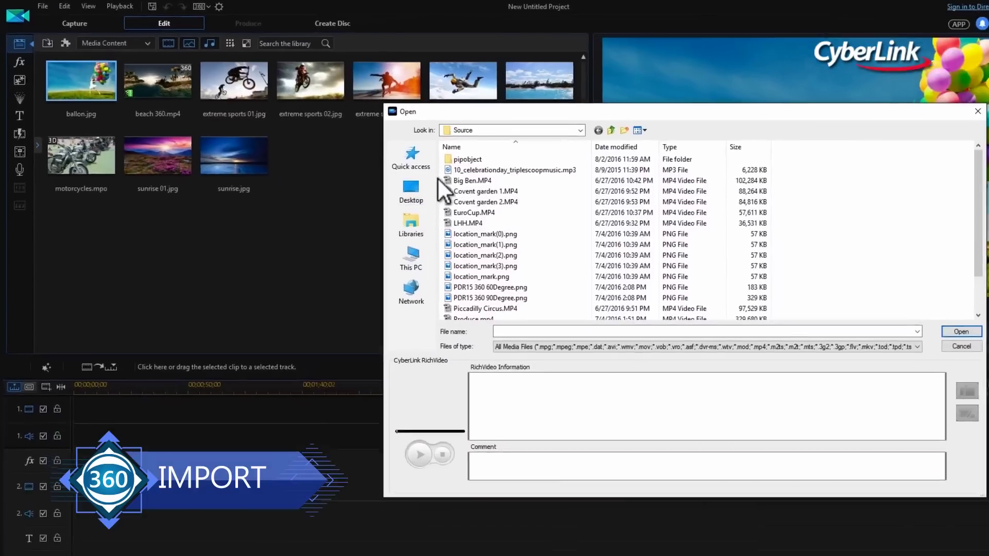
{"action": "left_click_drag", "start_coordinate": [406, 162], "coordinate": [428, 194]}
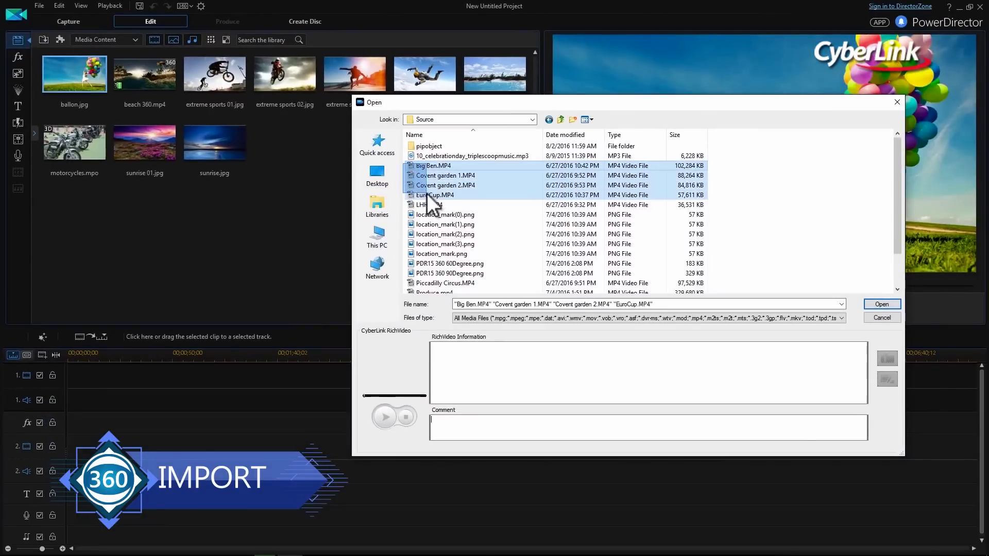
{"action": "left_click", "coordinate": [866, 303]}
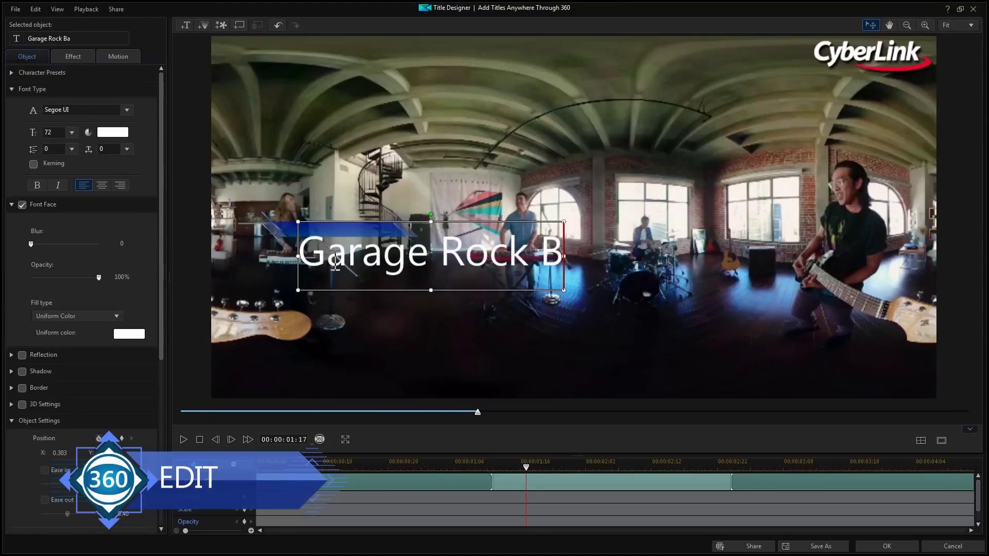
Finish the title as 'Garage Rock Band', set it to font size 18, and preview it in 360° view
{"action": "type", "text": "and"}
{"action": "key", "text": "ctrl+a"}
{"action": "left_click", "coordinate": [75, 134]}
{"action": "left_click", "coordinate": [57, 221]}
{"action": "left_click", "coordinate": [319, 439]}
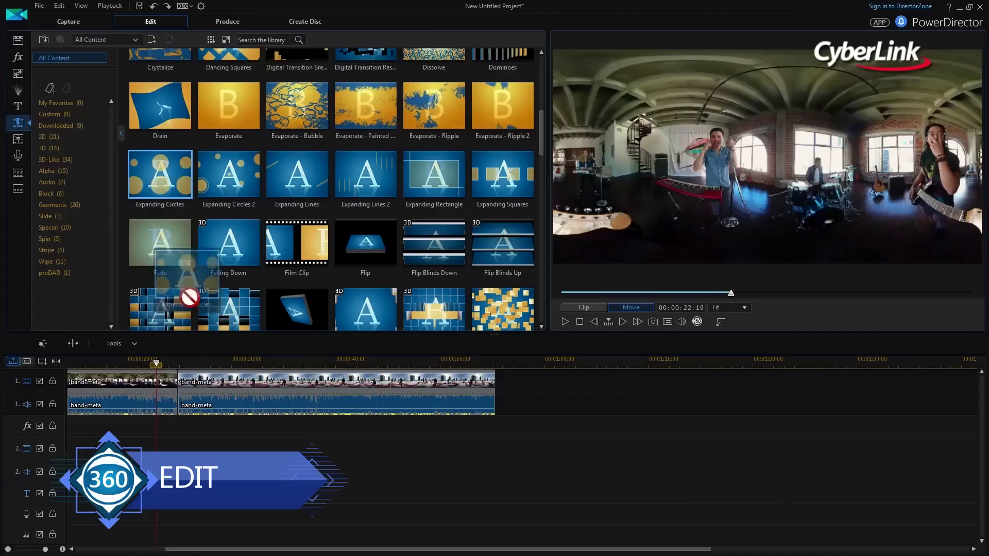
Place Expanding Circles, then Expanding Squares, at the band clip junction, checking it in 360° view
{"action": "left_click_drag", "start_coordinate": [179, 381], "coordinate": [180, 390]}
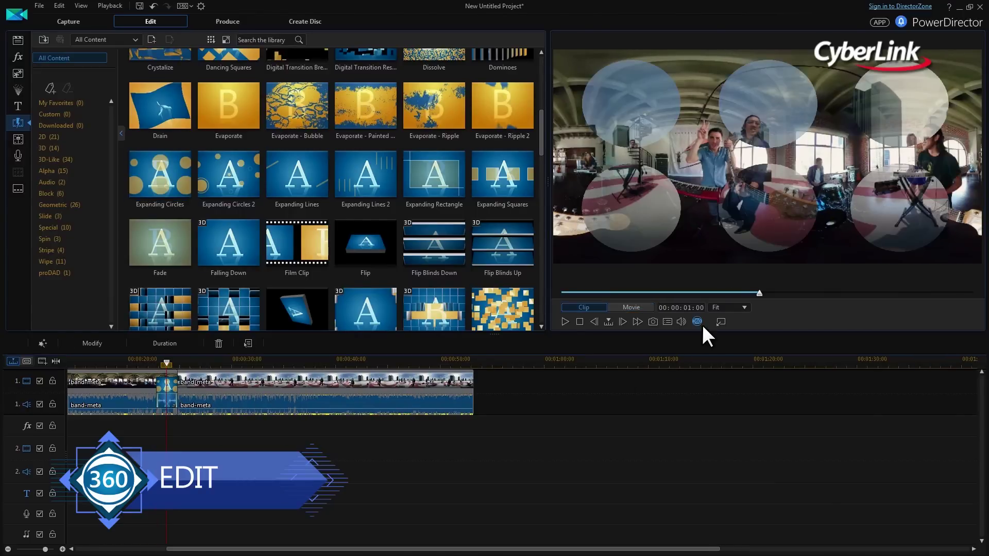
{"action": "left_click", "coordinate": [699, 323]}
{"action": "left_click_drag", "start_coordinate": [753, 149], "coordinate": [704, 117]}
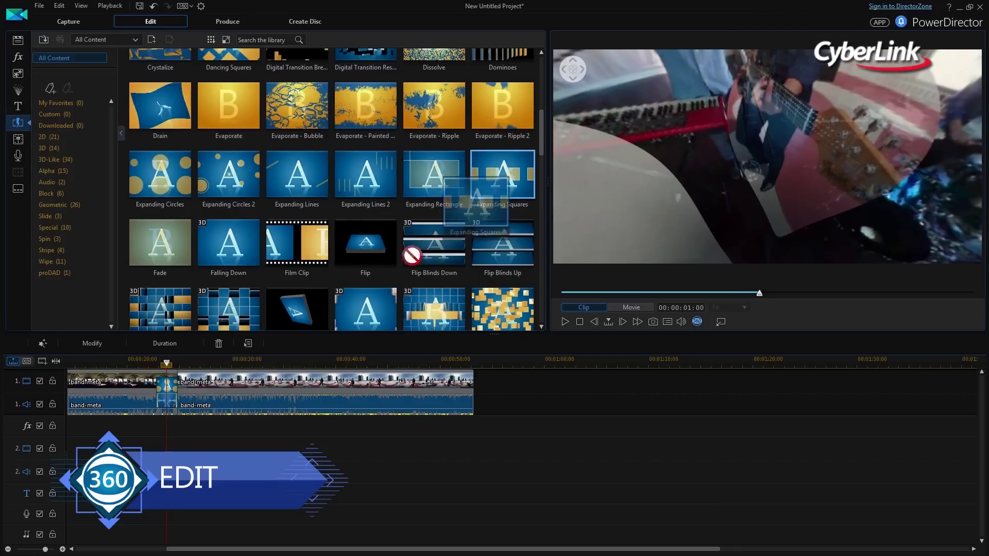
{"action": "left_click_drag", "start_coordinate": [408, 250], "coordinate": [163, 391]}
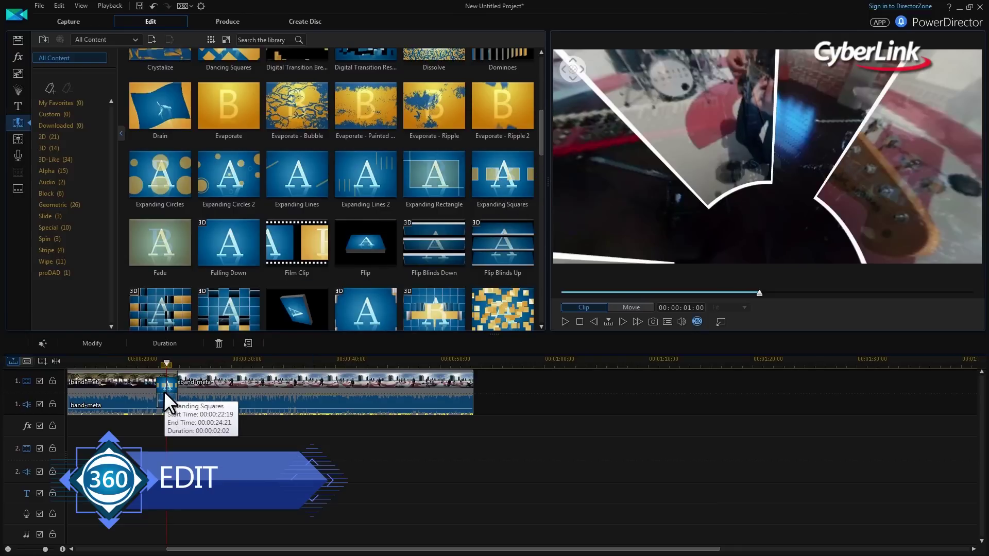
{"action": "left_click_drag", "start_coordinate": [665, 60], "coordinate": [751, 102]}
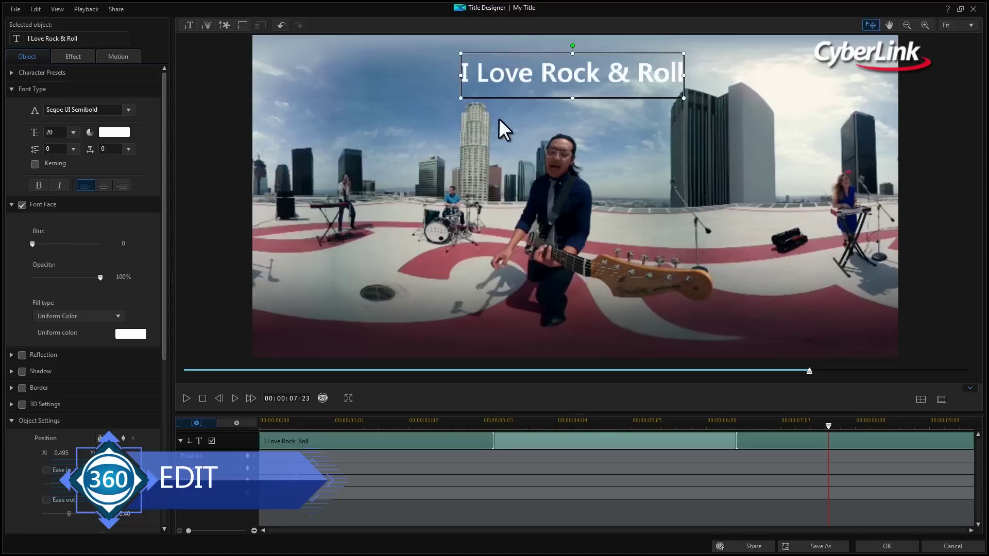
Check the I Love Rock & Roll title against the sky from several angles in 360° view
{"action": "left_click", "coordinate": [323, 398]}
{"action": "left_click_drag", "start_coordinate": [410, 320], "coordinate": [543, 256]}
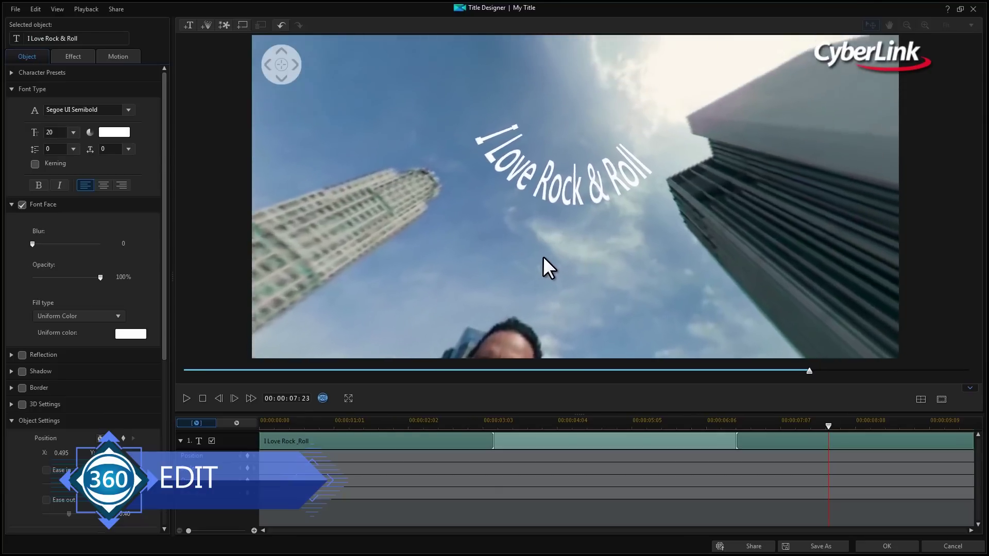
{"action": "left_click_drag", "start_coordinate": [561, 184], "coordinate": [551, 199]}
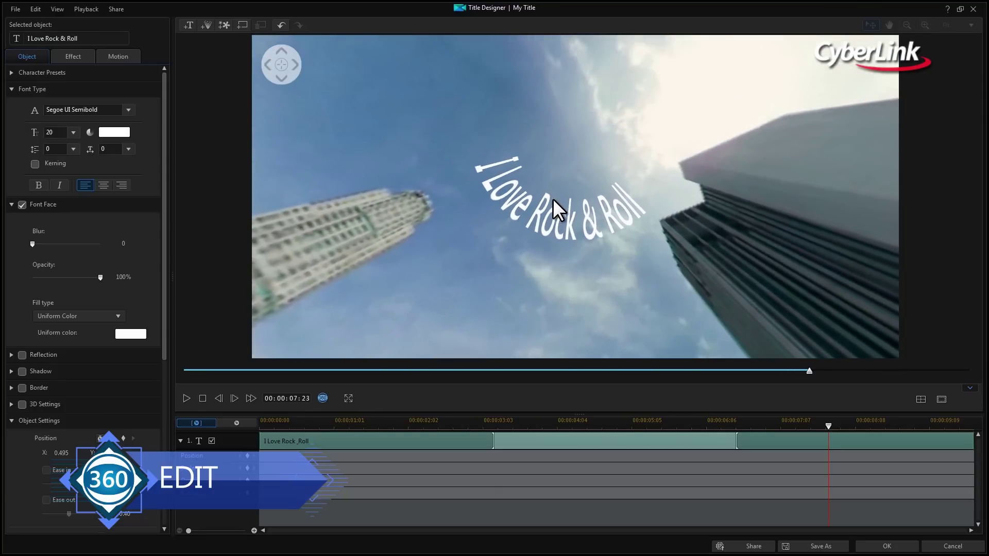
{"action": "left_click", "coordinate": [327, 397]}
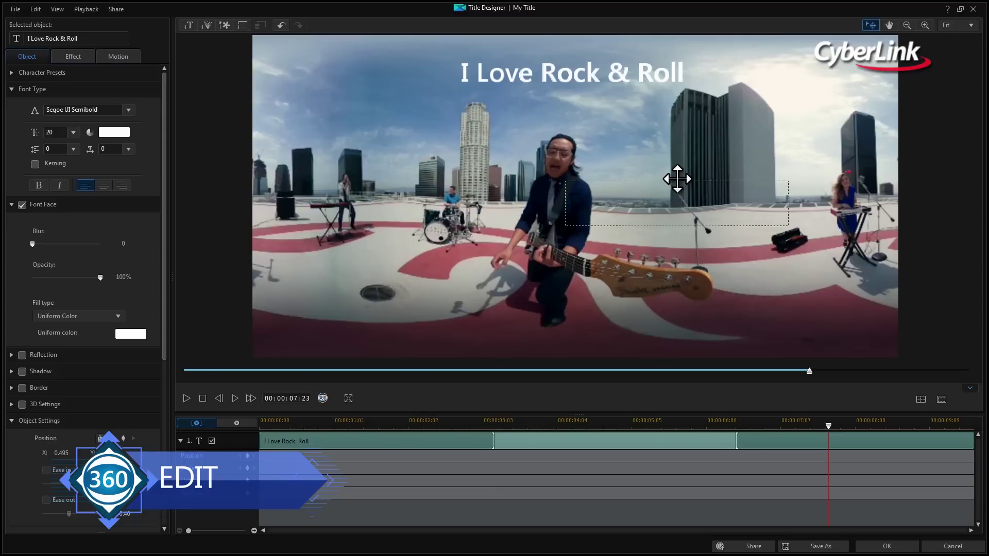
{"action": "left_click", "coordinate": [323, 398]}
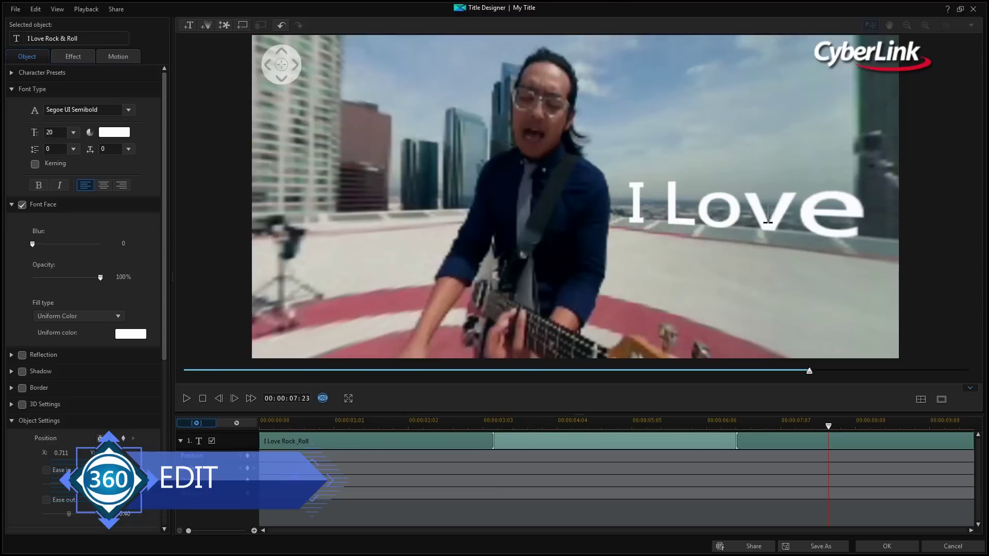
{"action": "left_click_drag", "start_coordinate": [768, 222], "coordinate": [531, 214]}
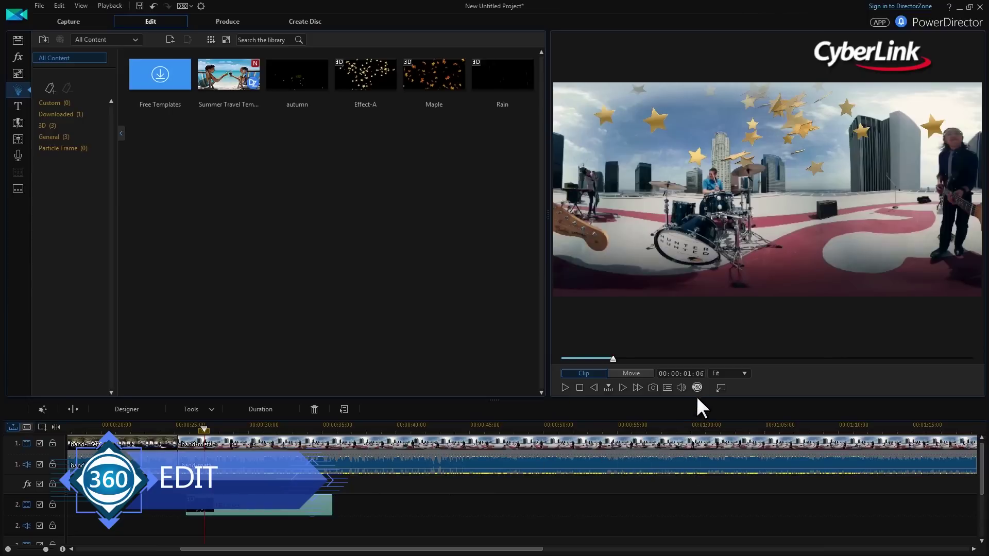
{"action": "left_click", "coordinate": [698, 388]}
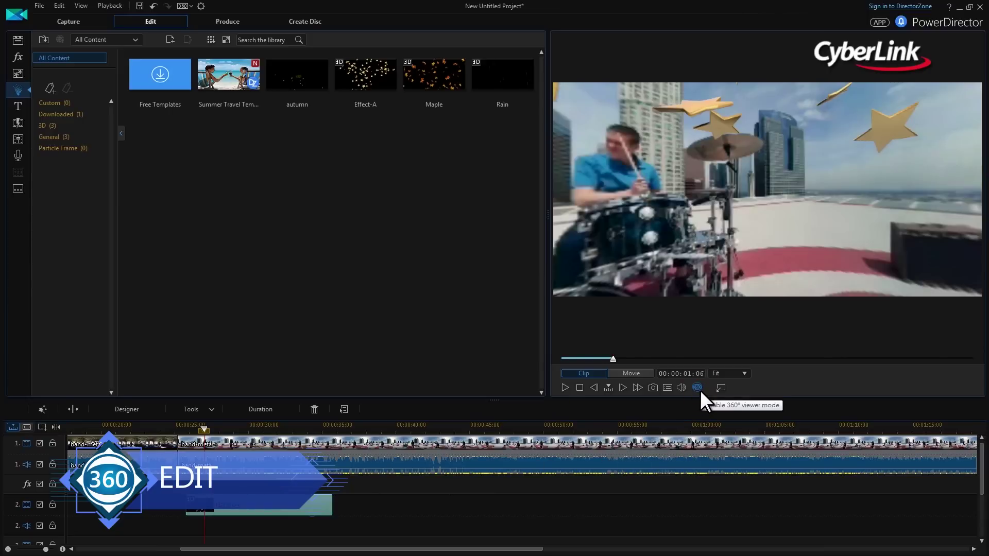
{"action": "left_click_drag", "start_coordinate": [794, 157], "coordinate": [768, 224]}
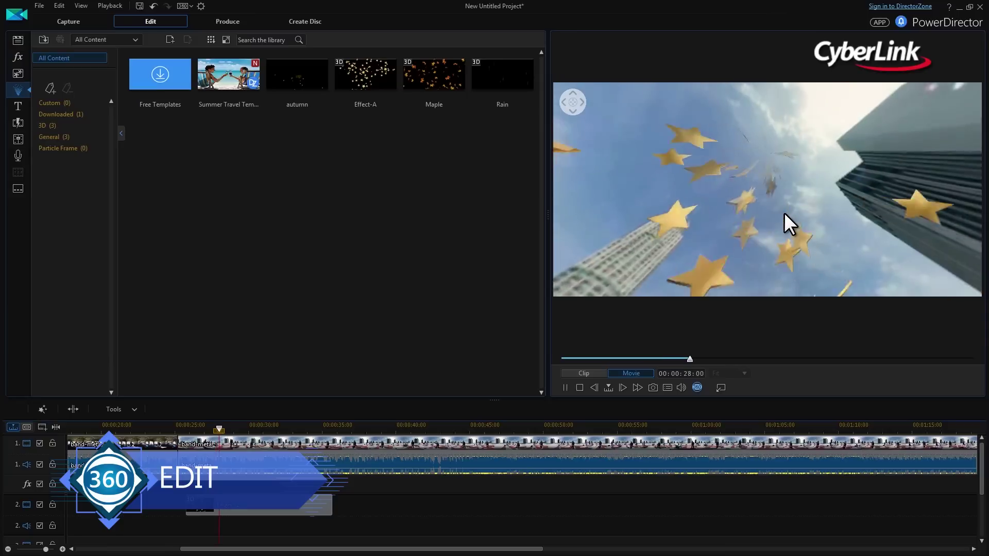
{"action": "key", "text": "space"}
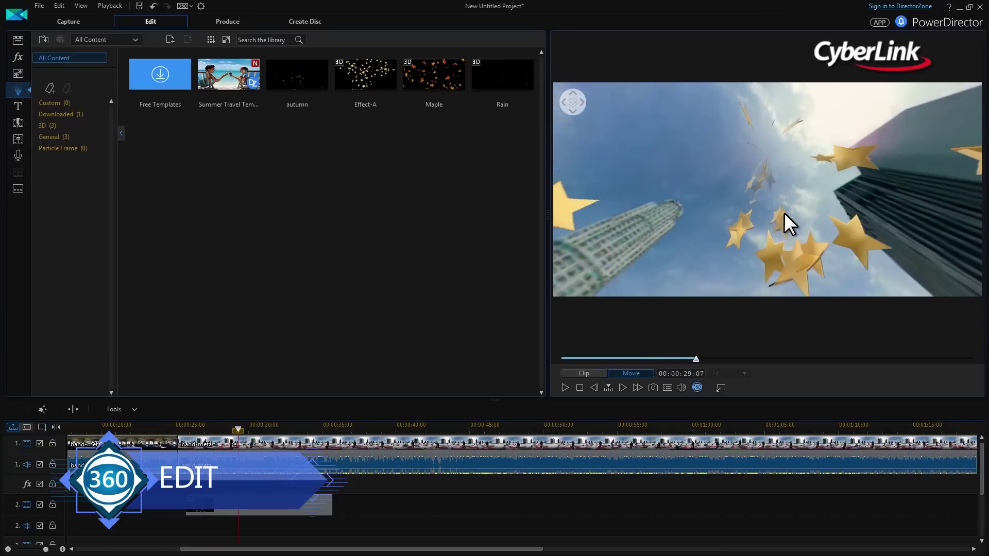
{"action": "double_click", "coordinate": [307, 503]}
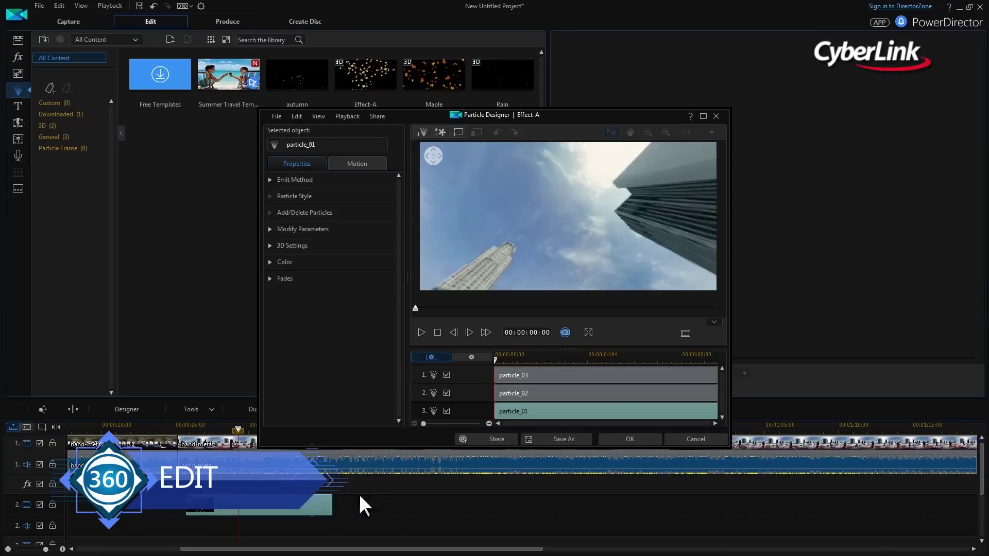
{"action": "left_click", "coordinate": [565, 332]}
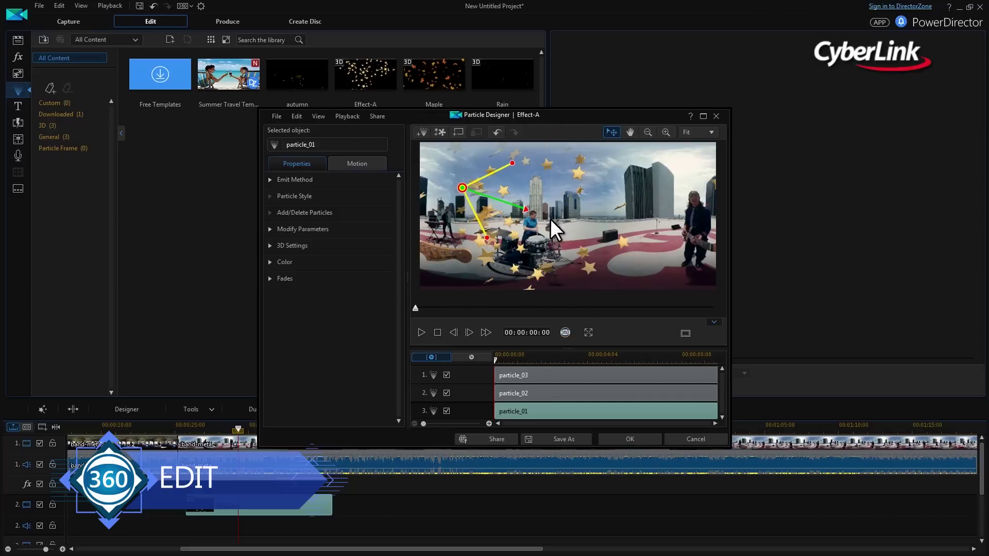
{"action": "left_click", "coordinate": [515, 393]}
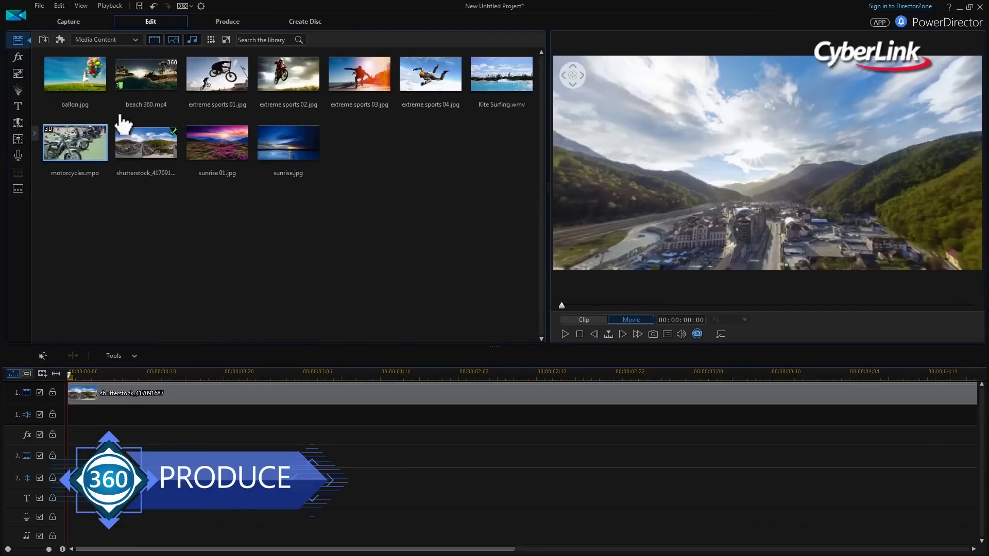
Review the Produce page's 360 projection and YouTube upload options, then return to H.264 MP4 360° settings
{"action": "left_click", "coordinate": [247, 20]}
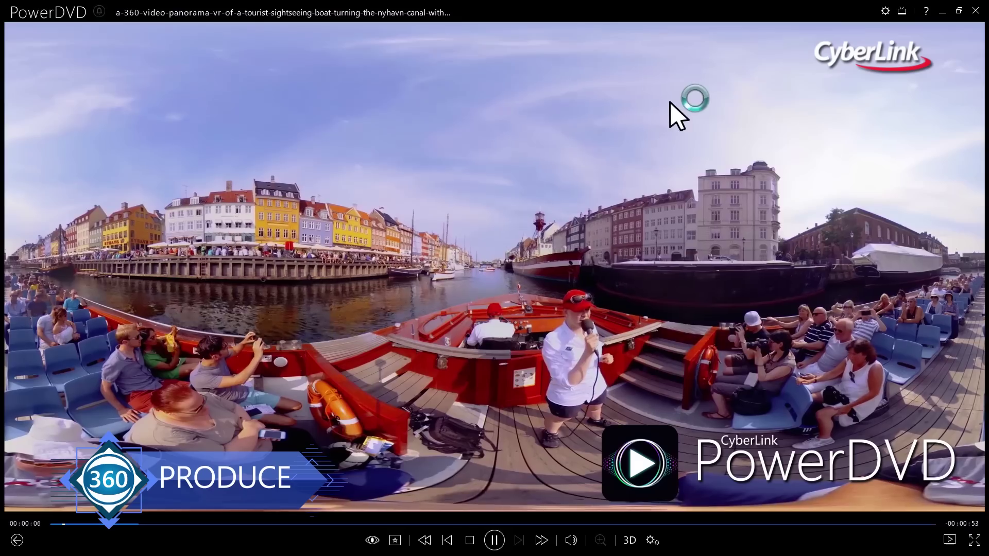
{"action": "right_click", "coordinate": [671, 103]}
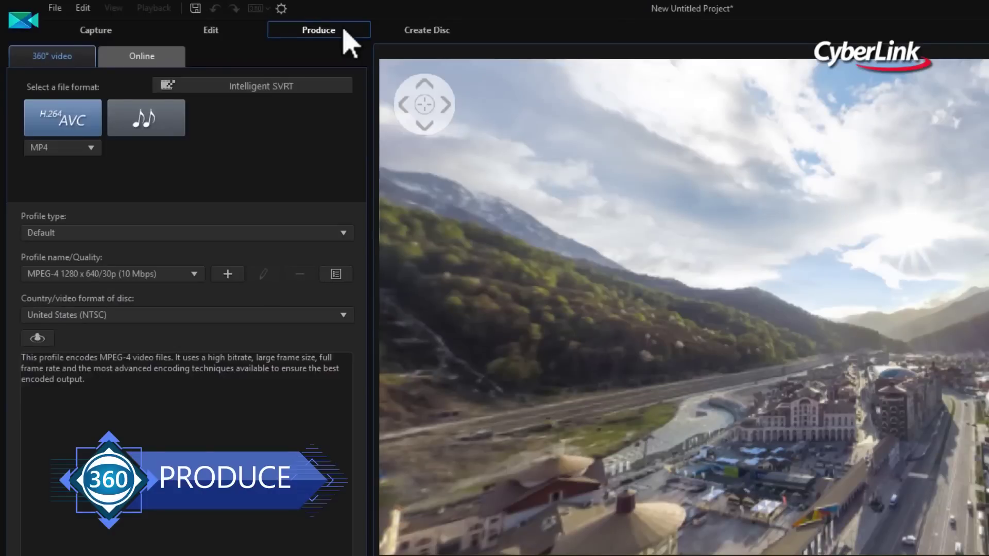
{"action": "left_click", "coordinate": [182, 61]}
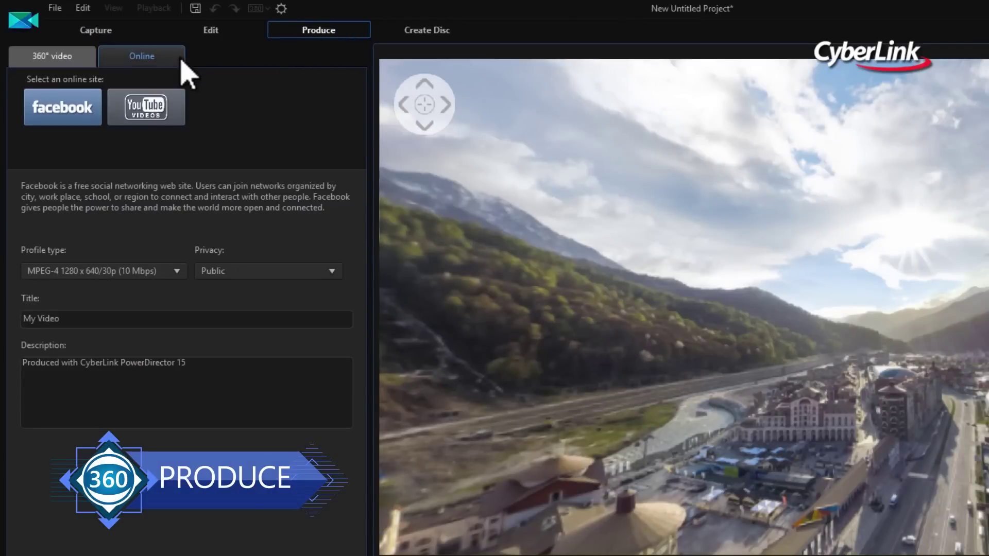
{"action": "left_click", "coordinate": [175, 111]}
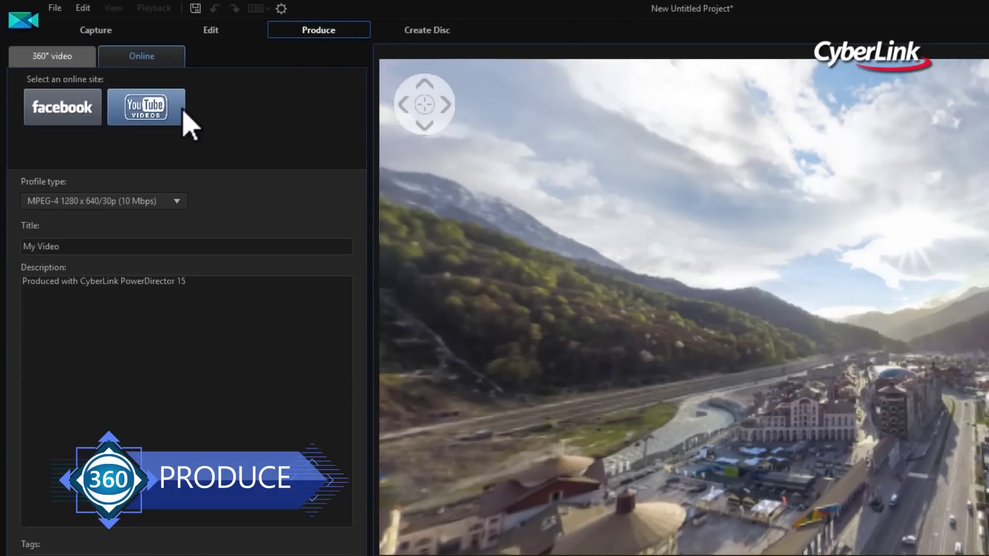
{"action": "left_click", "coordinate": [82, 64]}
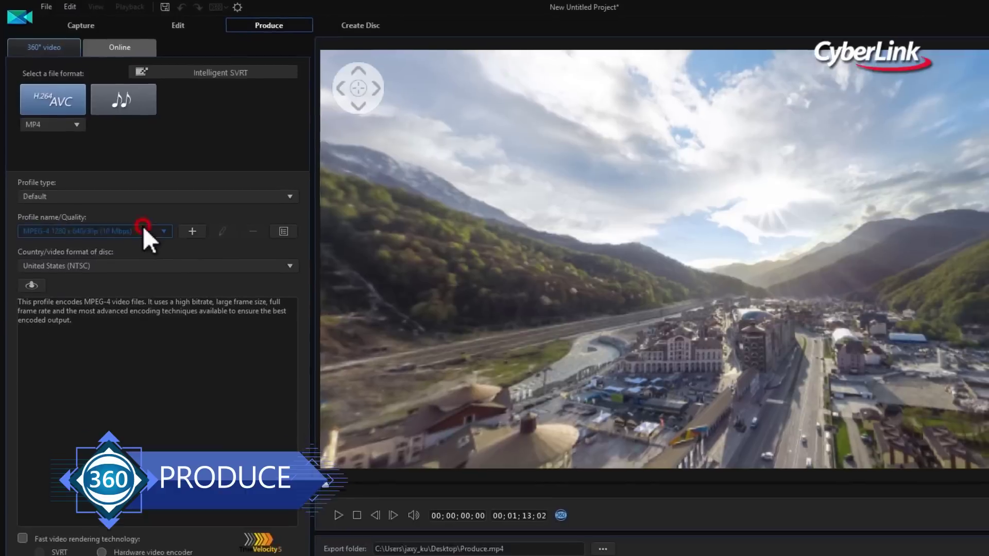
Choose the MPEG-4 3840 x 1920/30p (50 Mbps) profile and save Produce.mp4 to Documents
{"action": "left_click", "coordinate": [167, 274]}
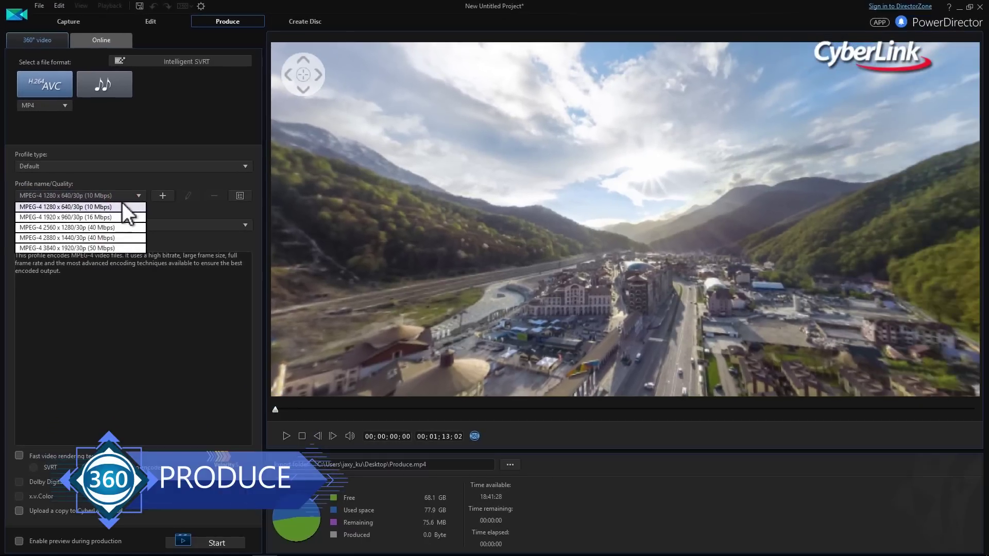
{"action": "left_click", "coordinate": [122, 246]}
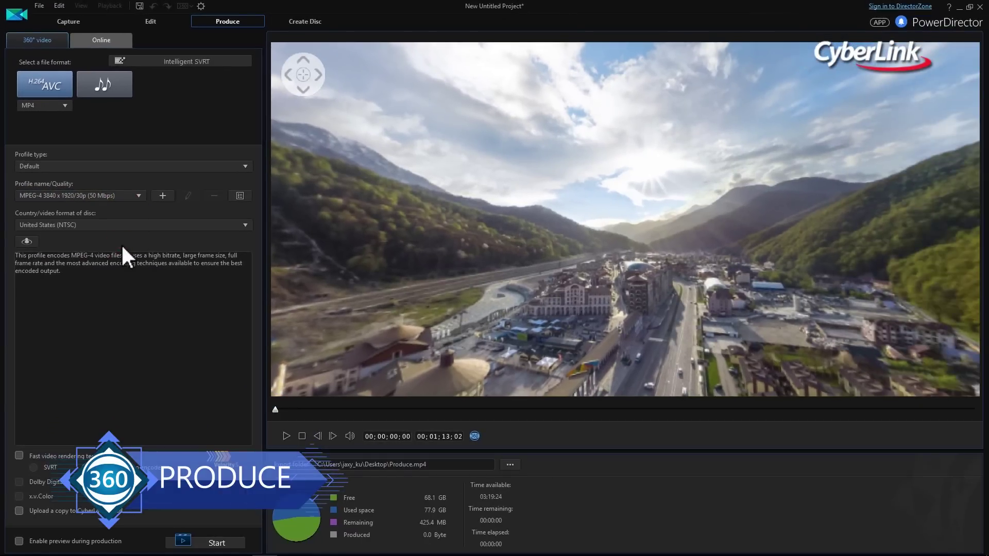
{"action": "left_click", "coordinate": [517, 465]}
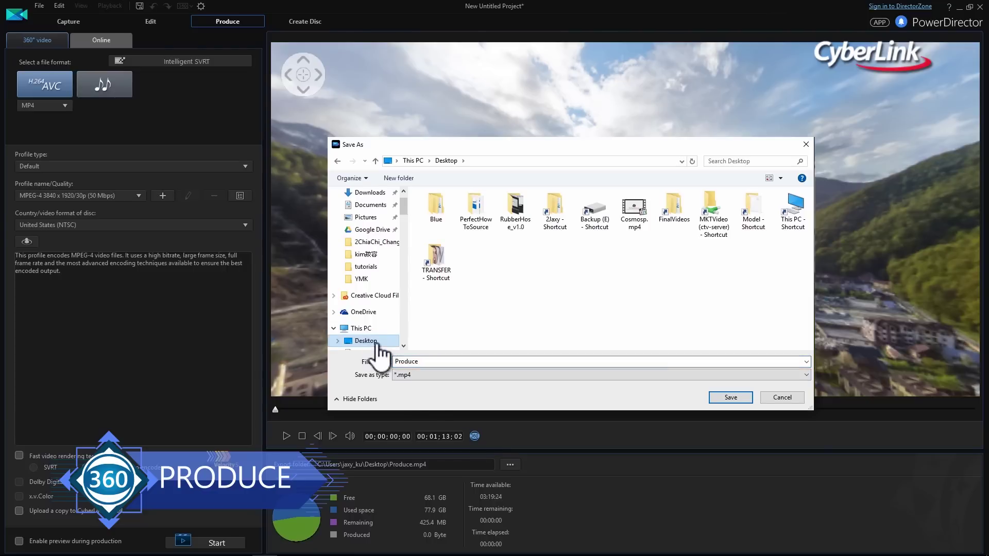
{"action": "scroll", "coordinate": [376, 344], "scroll_direction": "down", "scroll_amount": 2}
{"action": "left_click", "coordinate": [376, 329]}
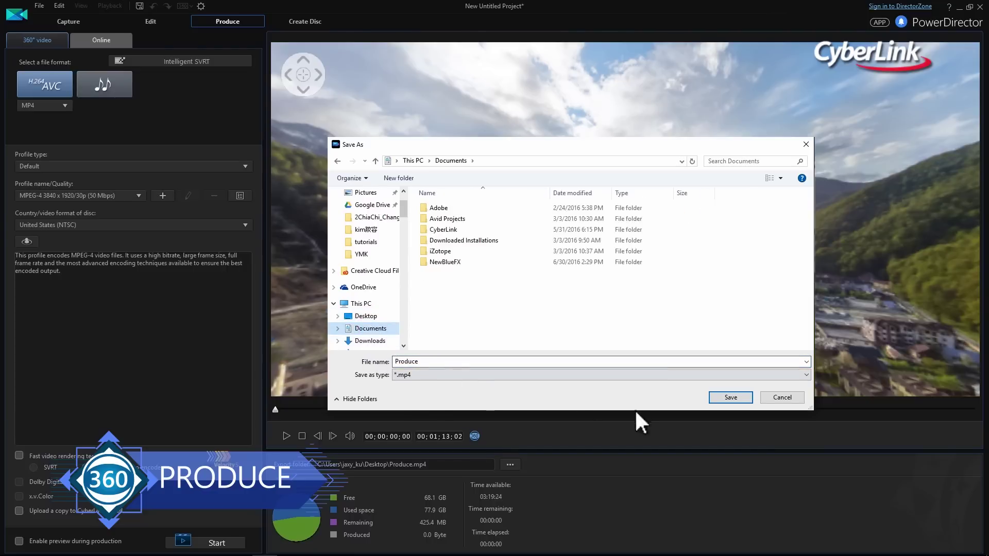
{"action": "left_click", "coordinate": [712, 398]}
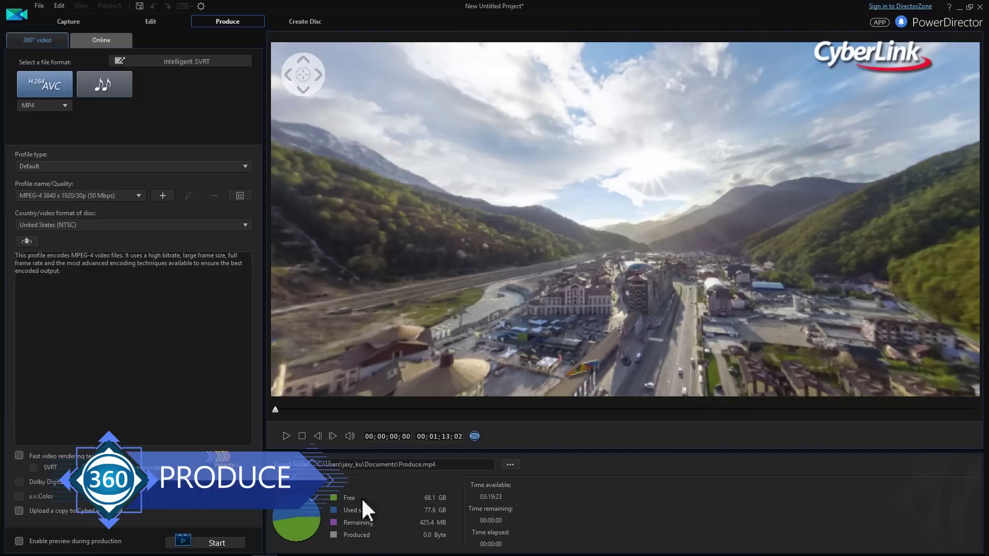